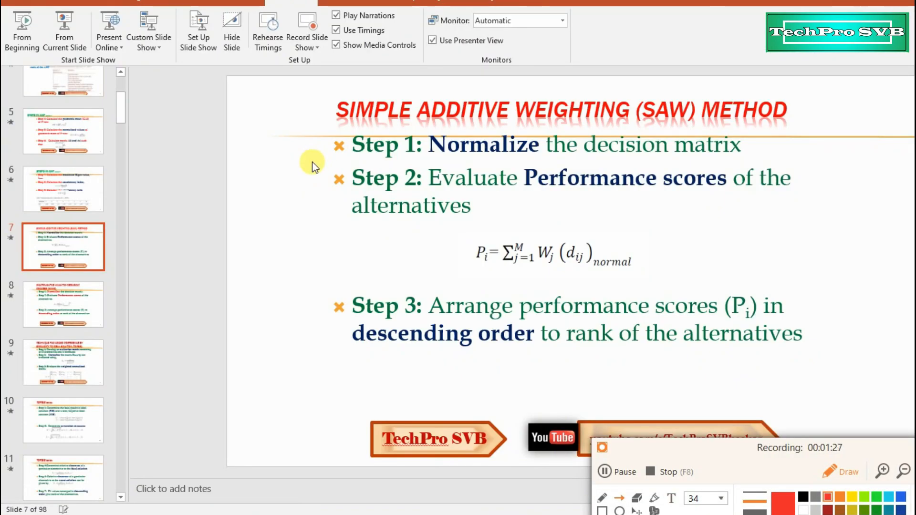
mouse_move(310, 162)
left_mouse_down()
mouse_move(671, 170)
mouse_move(723, 156)
mouse_move(760, 162)
left_mouse_up()
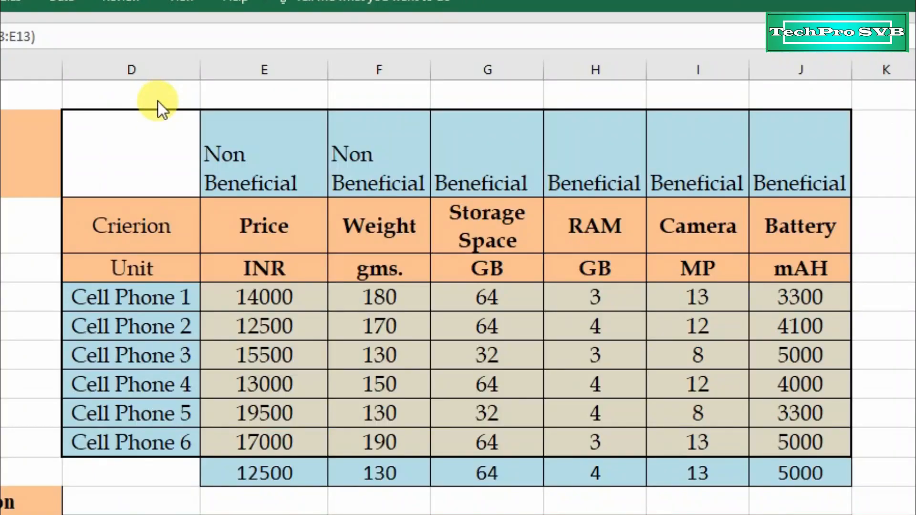
left_click_drag(300, 59, 405, 93)
mouse_move(377, 161)
left_mouse_down()
mouse_move(807, 211)
mouse_move(875, 205)
left_mouse_up()
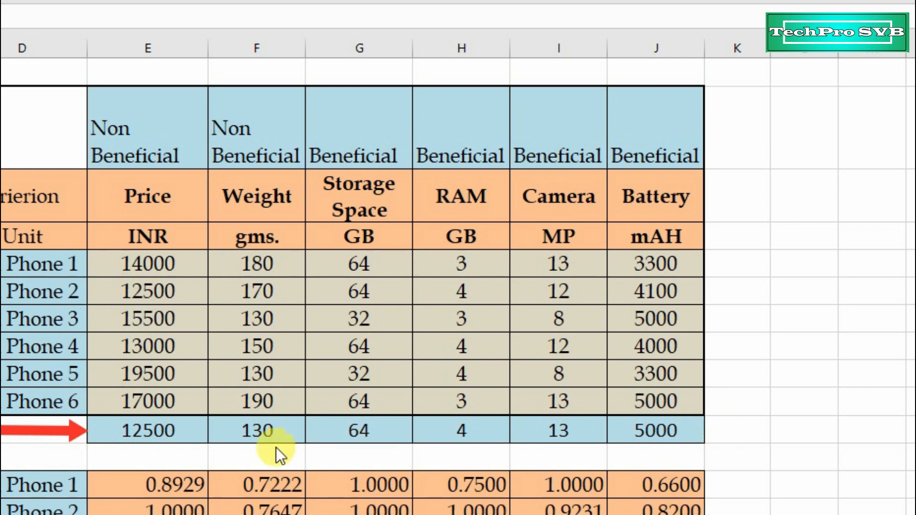
Step: Inspect the minimum-value formulas below the non-beneficial Price and Weight columns of the decision matrix
left_click(144, 431)
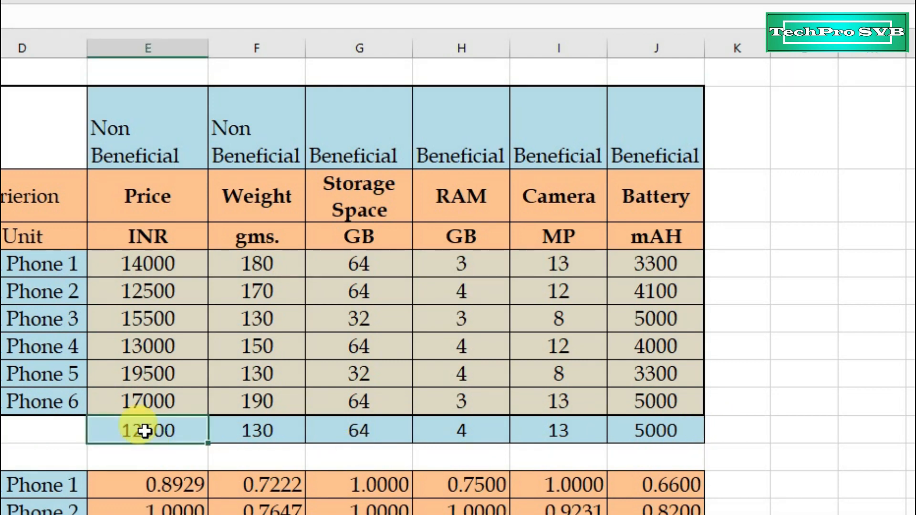
double_click(145, 431)
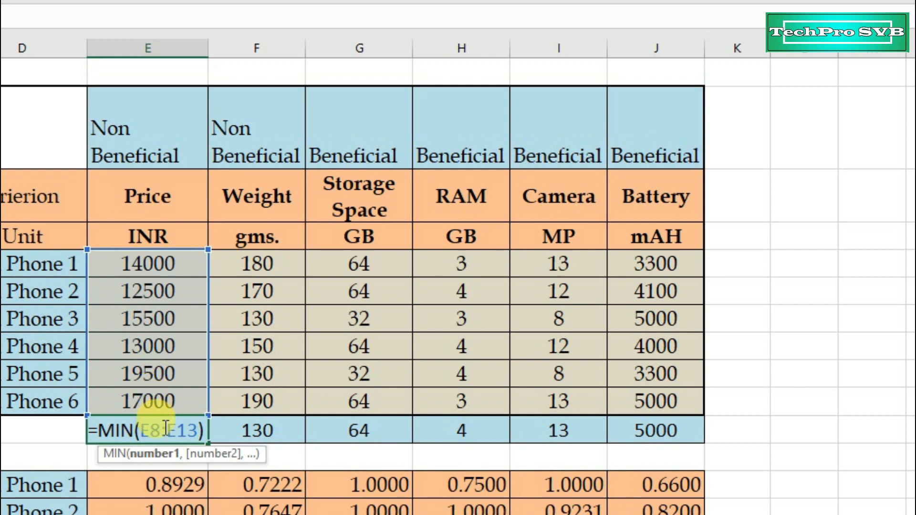
key("Return")
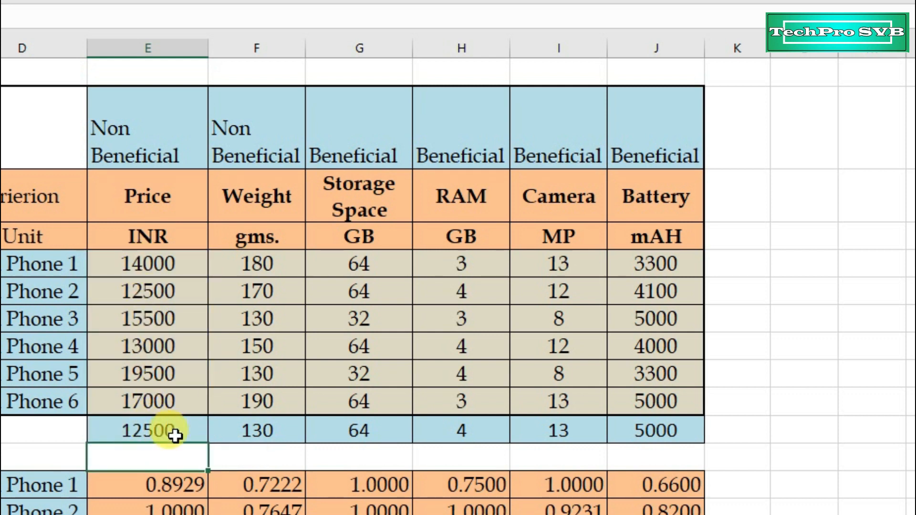
double_click(250, 430)
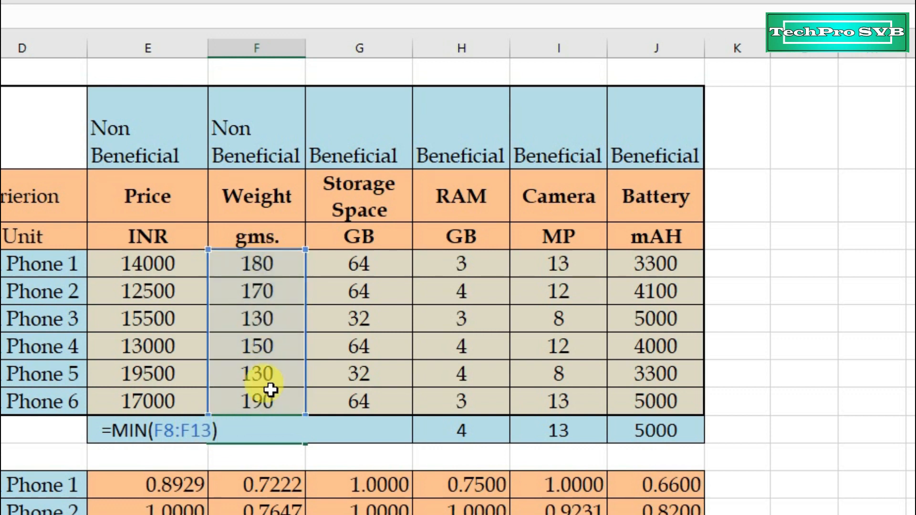
key("Return")
left_click(260, 431)
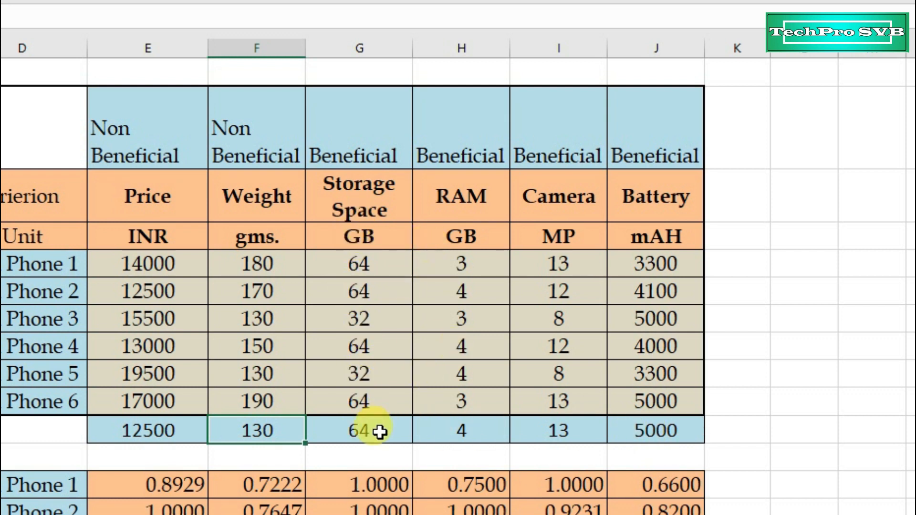
Step: Inspect the maximum-value formulas below the beneficial Storage Space, RAM, Camera and Battery columns of the decision matrix
double_click(358, 430)
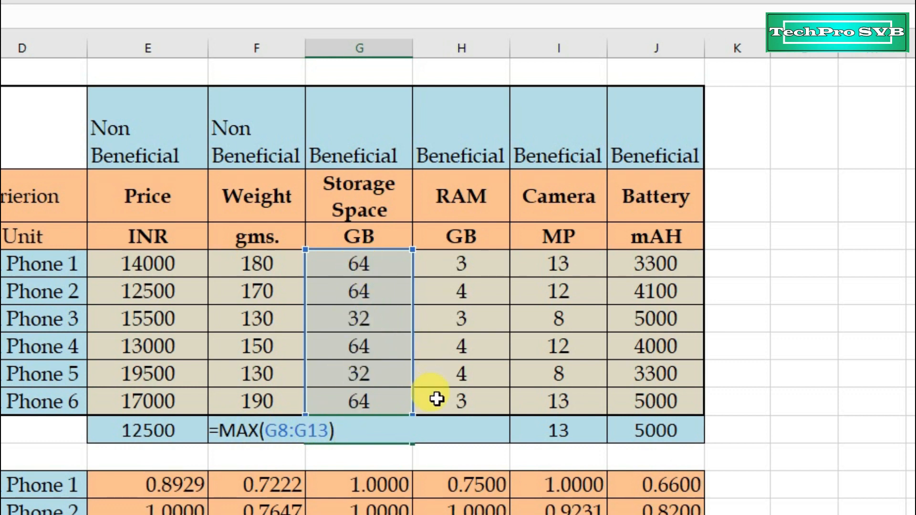
key("Escape")
left_click(464, 431)
double_click(465, 431)
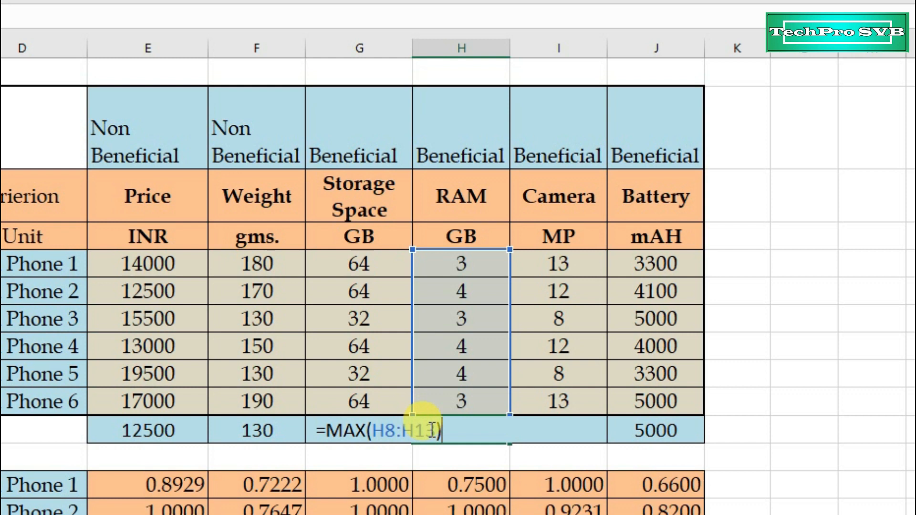
key("Escape")
double_click(541, 427)
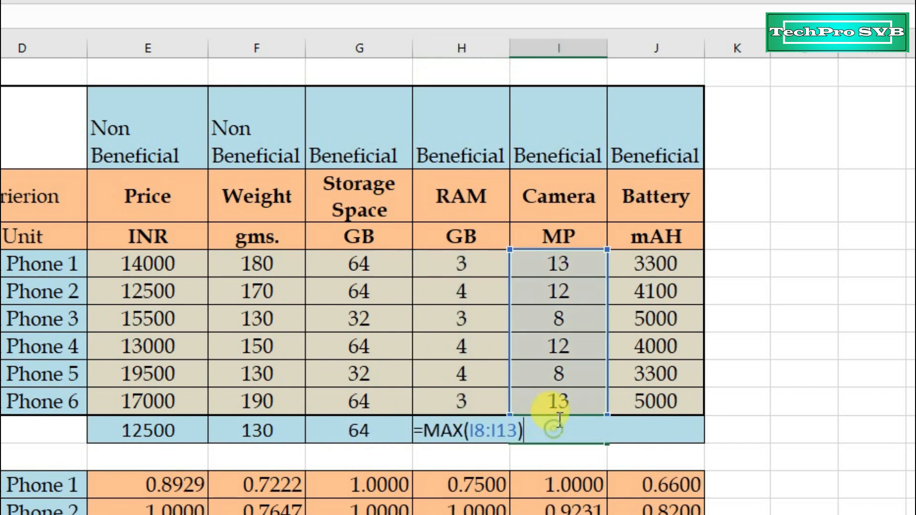
key("Escape")
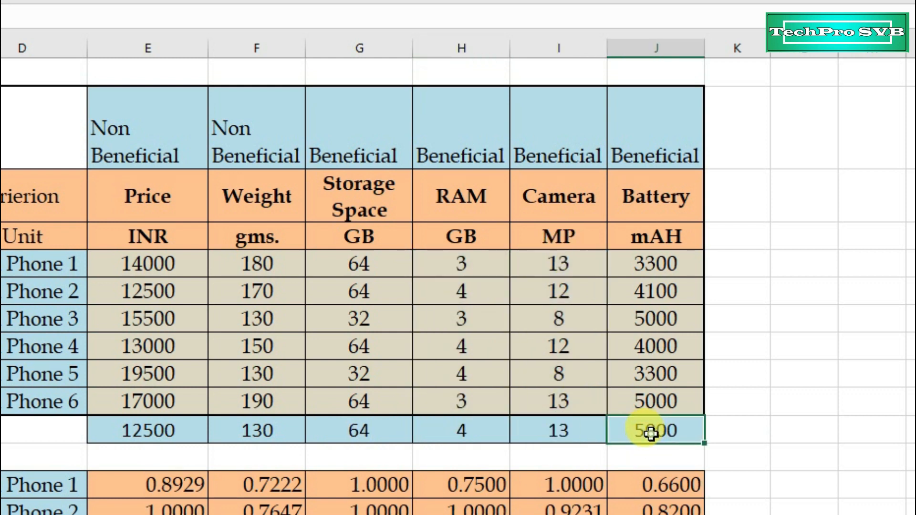
double_click(646, 431)
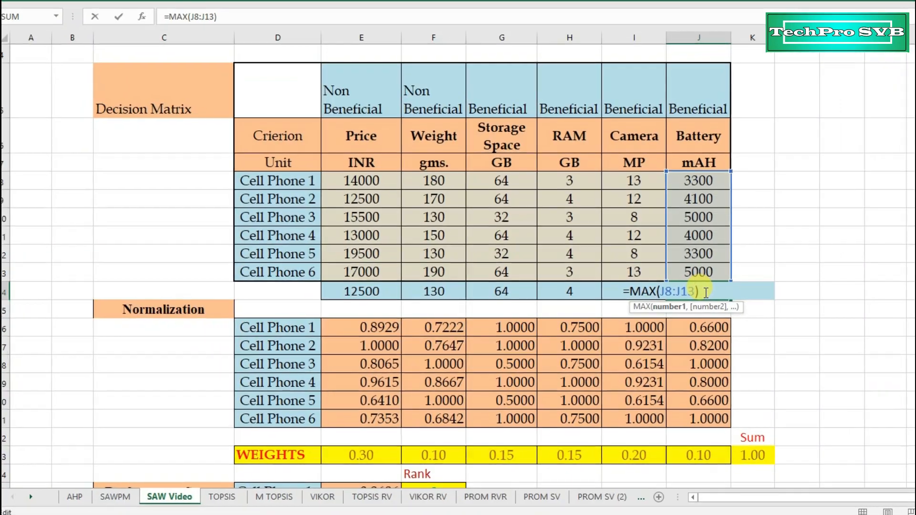
key("Escape")
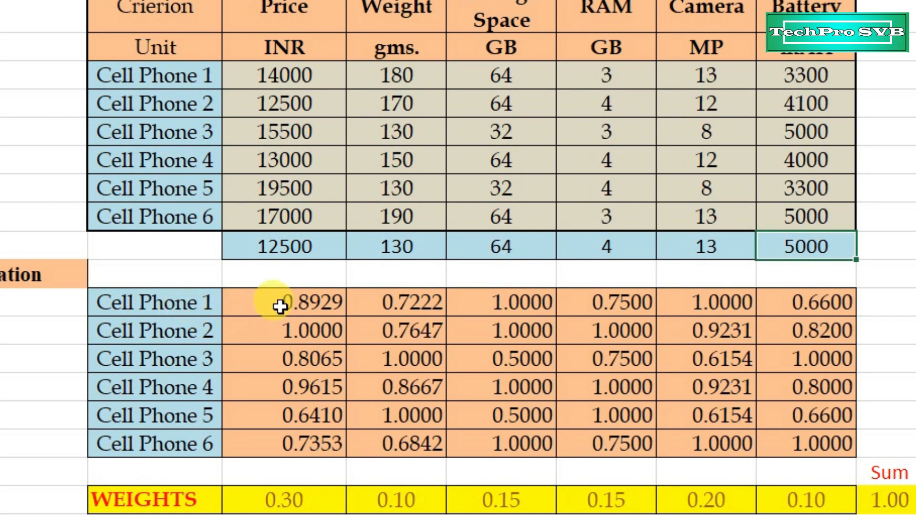
Step: Examine the normalized Price formulas for Cell Phones 1 to 3 and the cells they reference
double_click(280, 307)
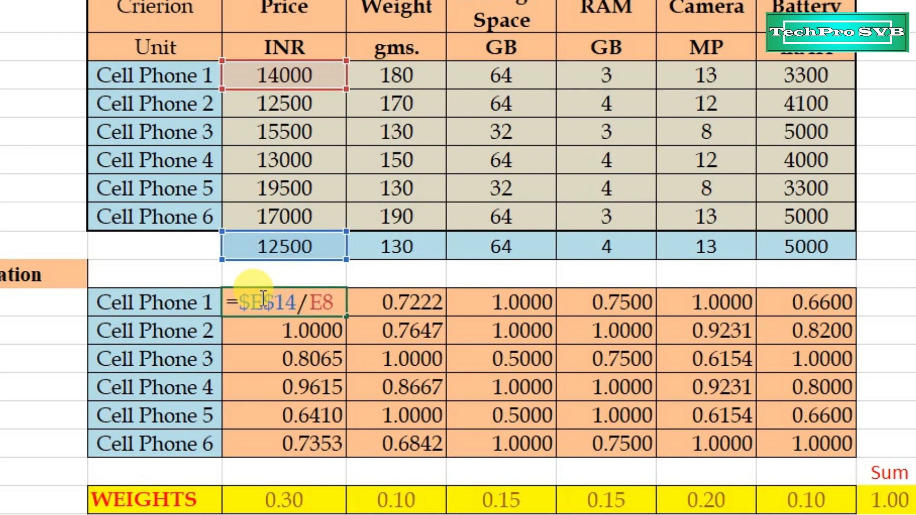
key("Return")
key("F2")
key("Return")
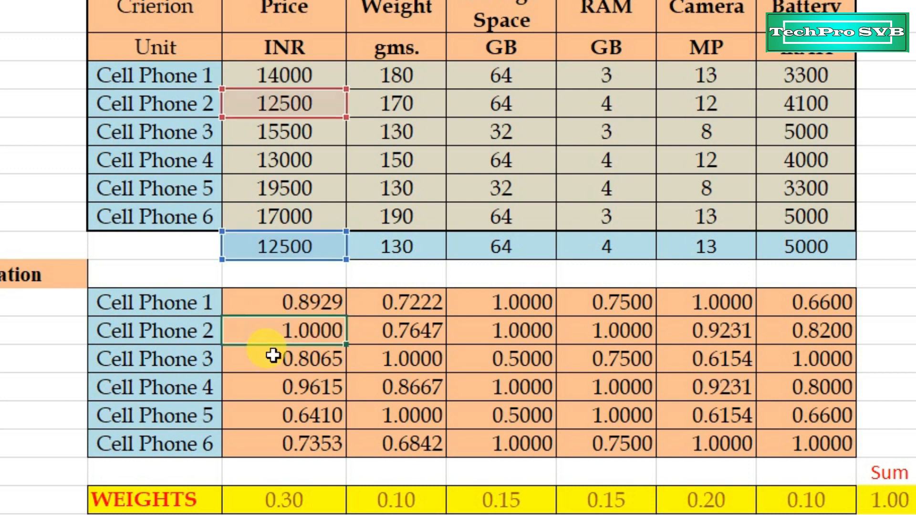
key("F2")
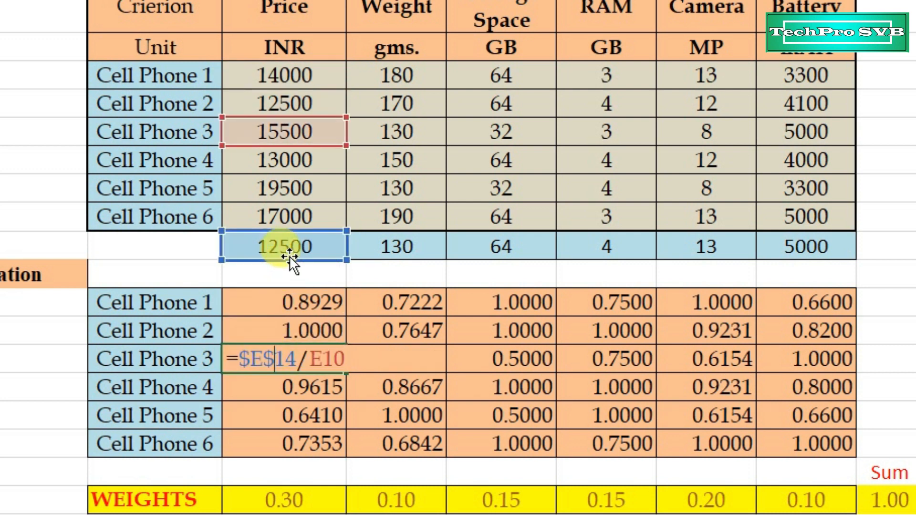
key("Escape")
Step: Examine the normalized Price formulas for Cell Phones 4 to 6 and the cells they reference
left_click(282, 384)
key("F2")
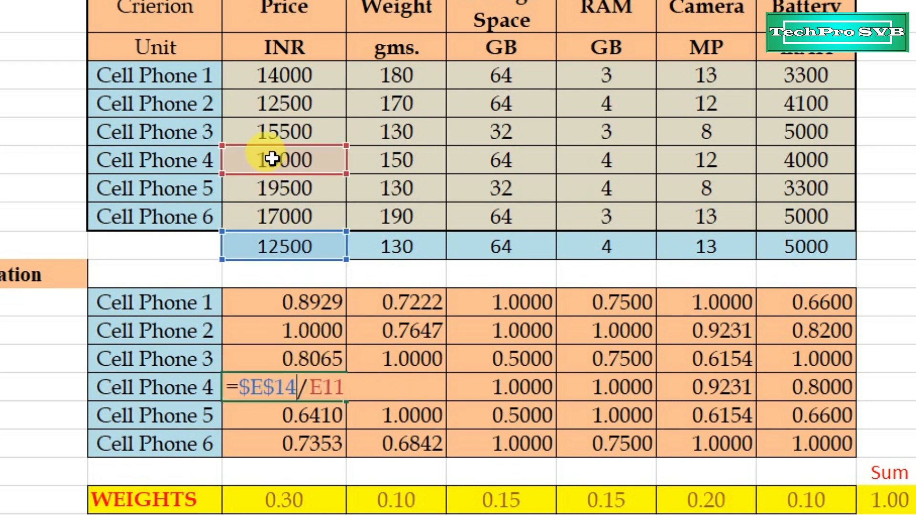
key("Return")
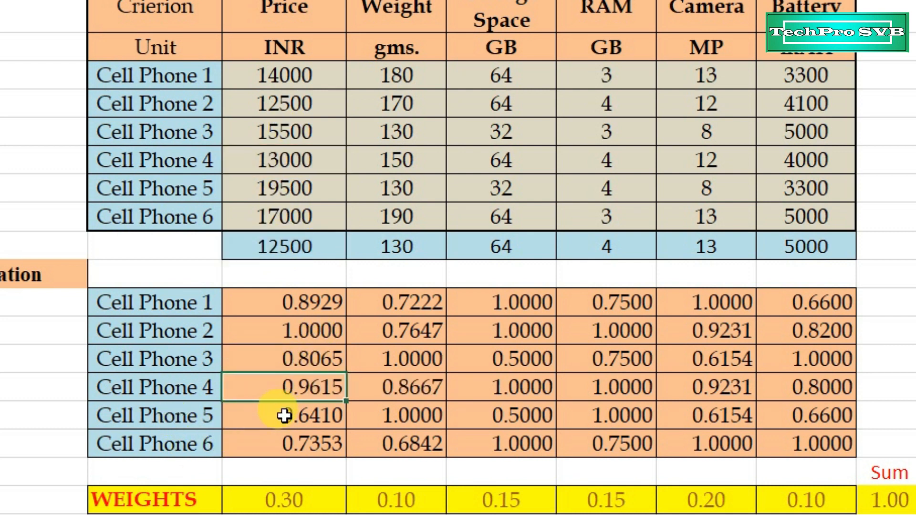
key("F2")
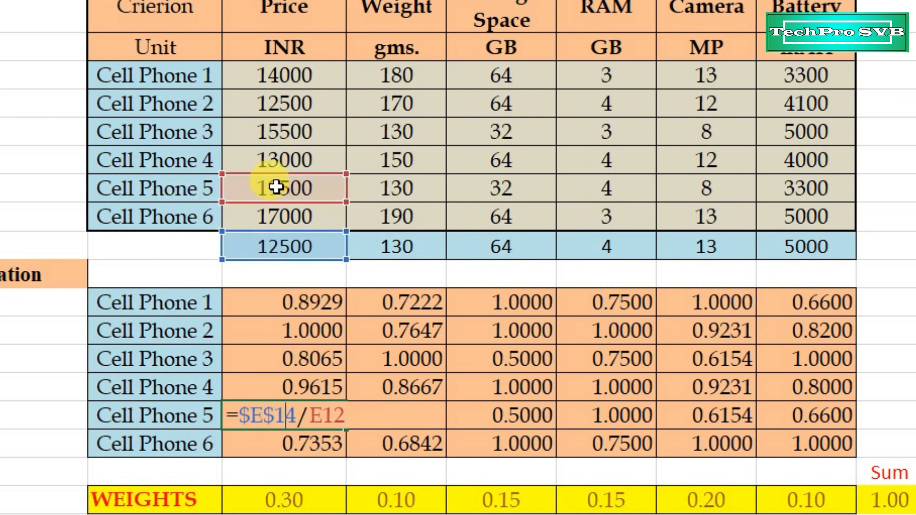
key("Return")
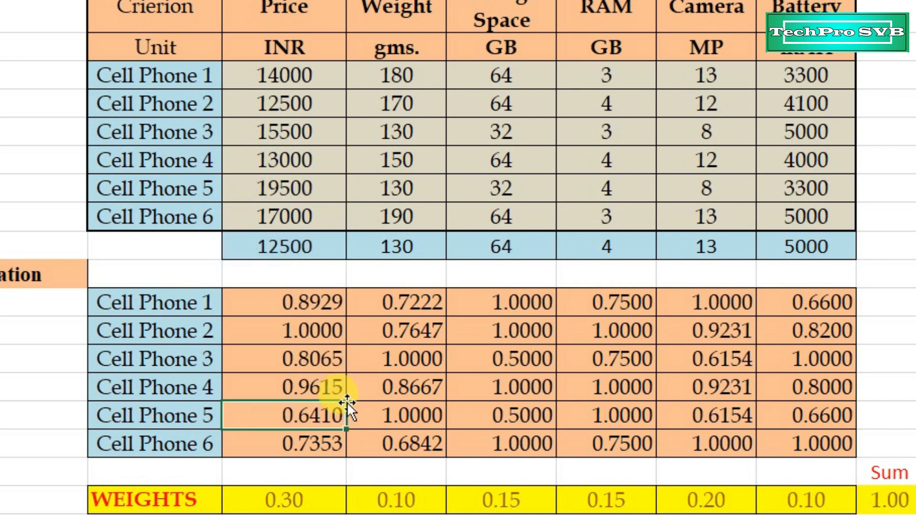
double_click(290, 441)
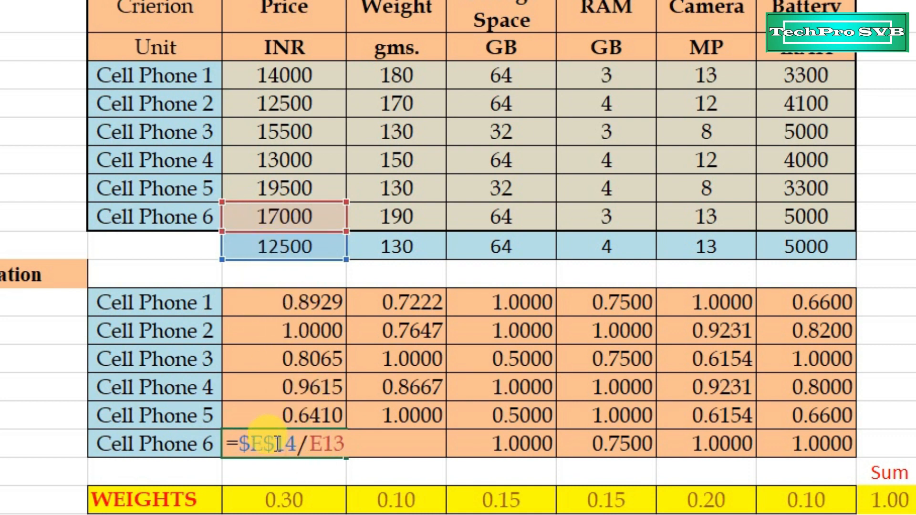
key("Escape")
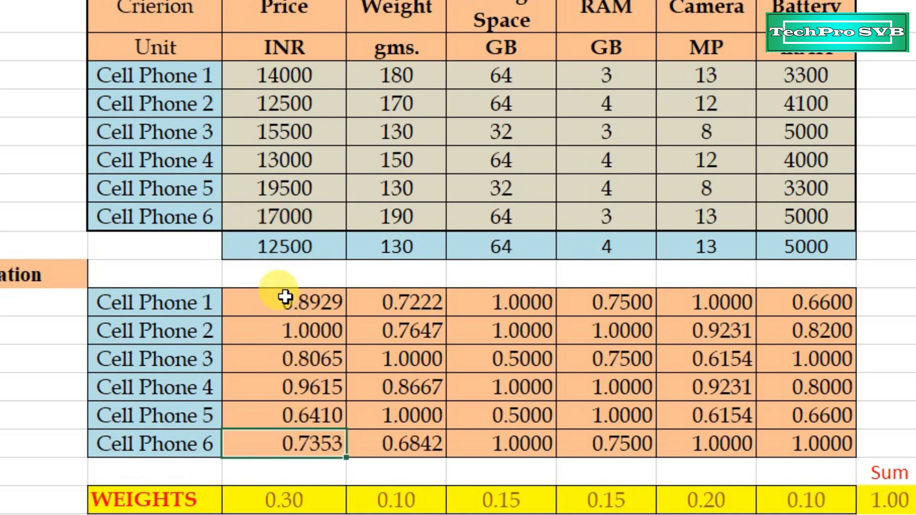
Step: Review the normalized Price column and compare the values for Cell Phones 2 and 5 with their original prices
left_click_drag(269, 298, 260, 427)
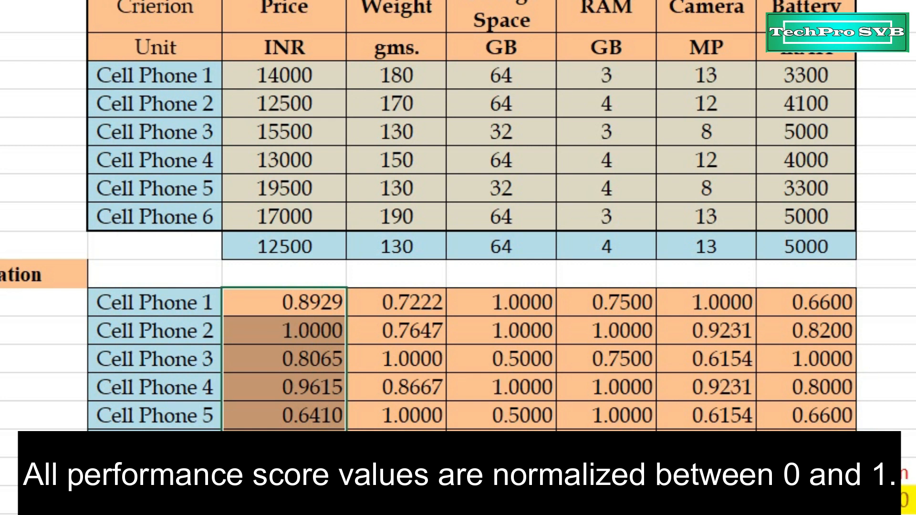
left_click(311, 334)
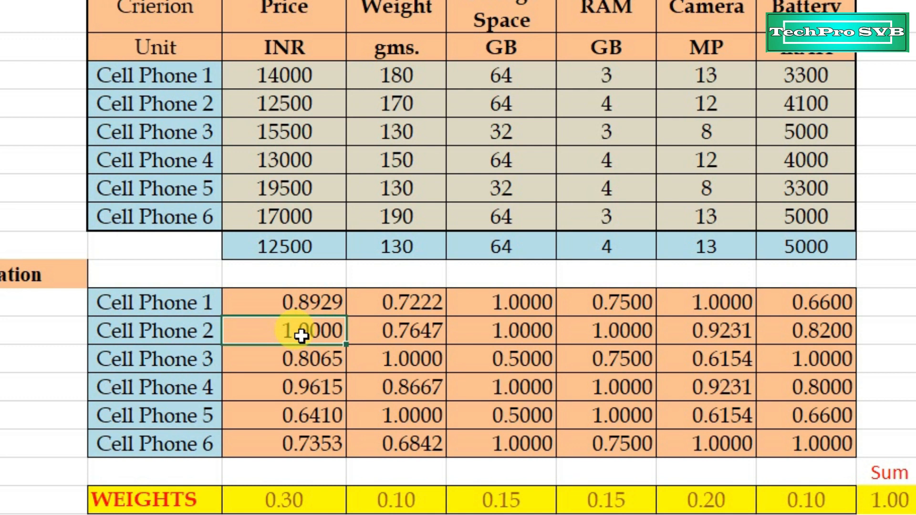
left_click(297, 107)
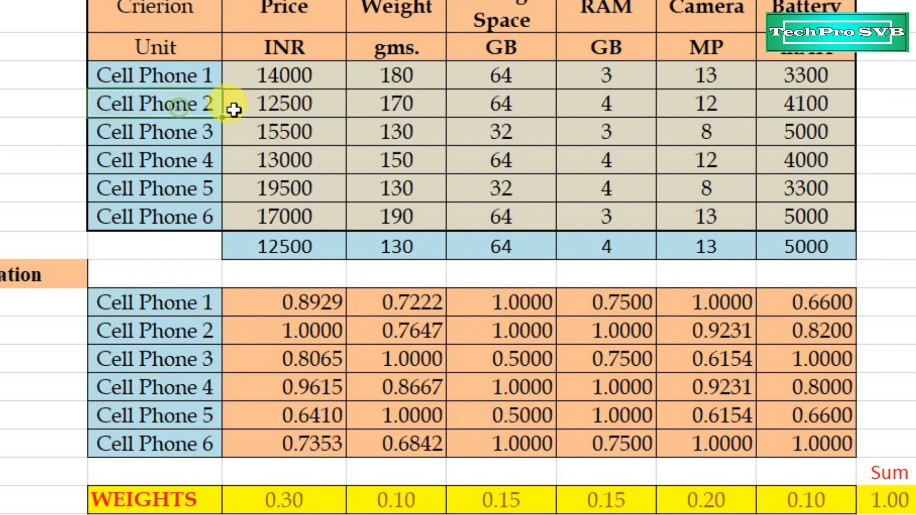
left_click(323, 330)
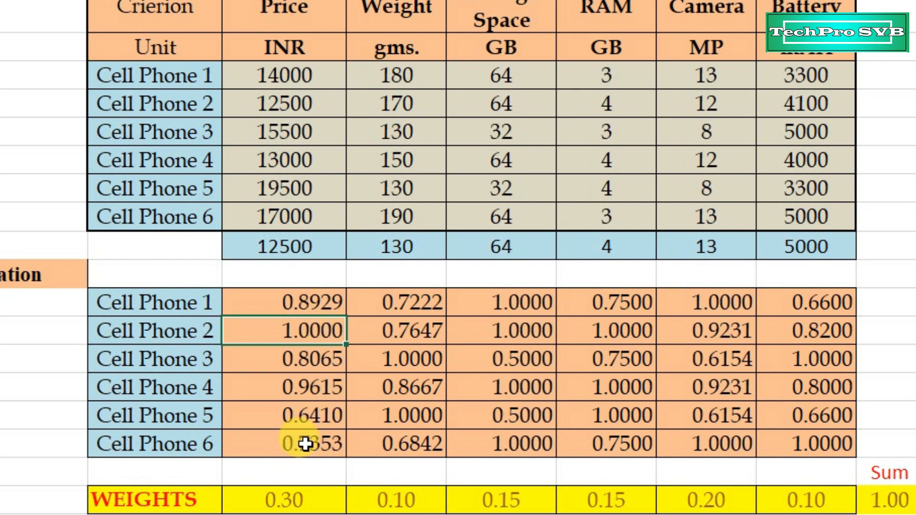
left_click(285, 189)
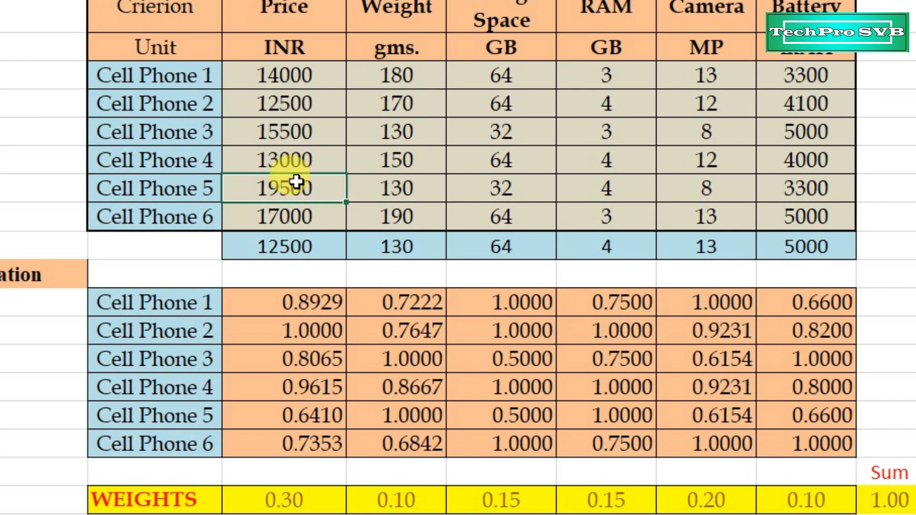
left_click(324, 417)
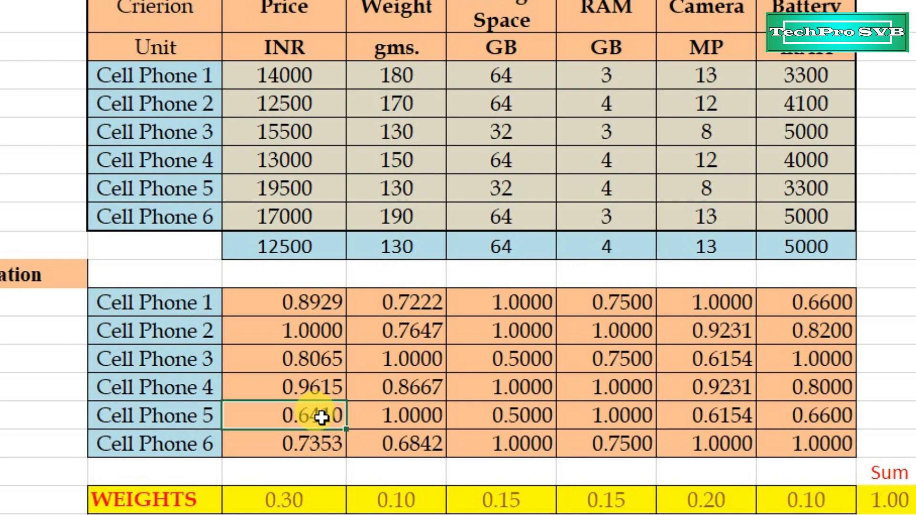
Step: Examine the normalized Weight formula for Cell Phone 1, then select the normalized Weight values of all six phones
double_click(405, 301)
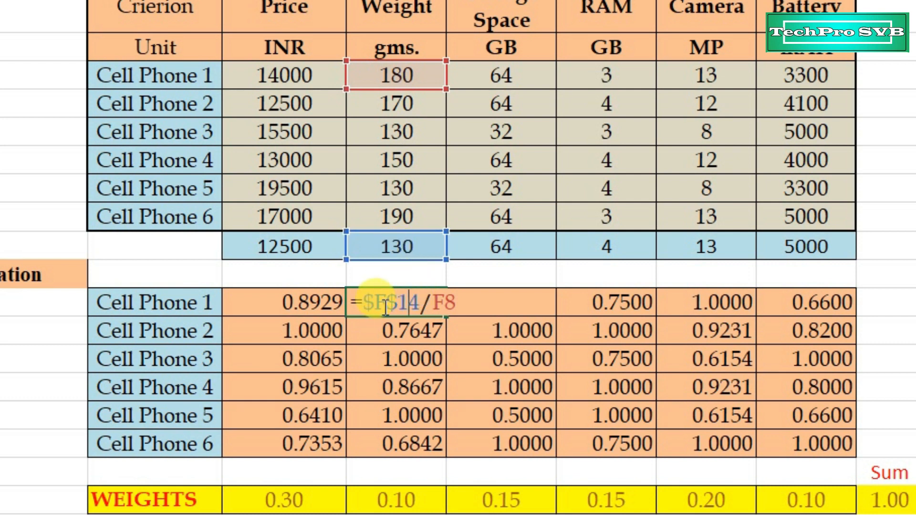
key("ctrl+Return")
left_click_drag(397, 301, 388, 444)
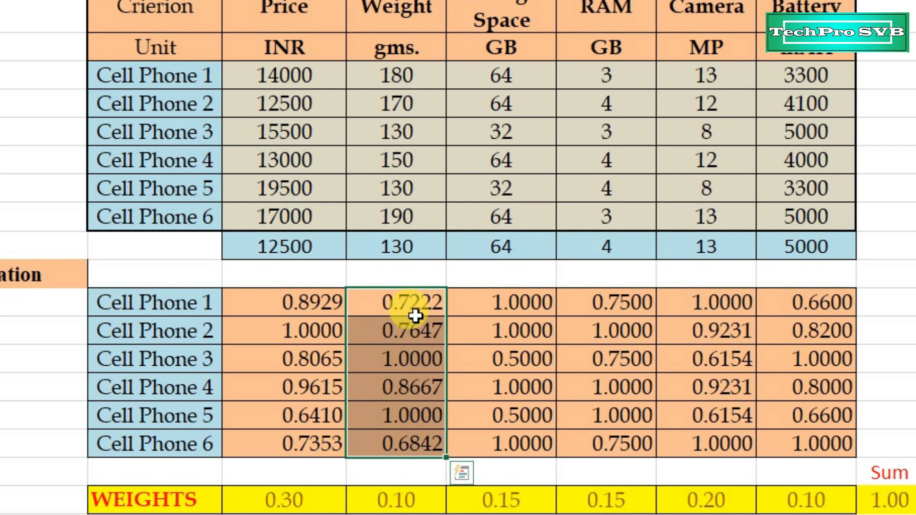
Step: Examine the normalized Storage Space formulas for Cell Phones 1, 2 and 5
left_click(510, 306)
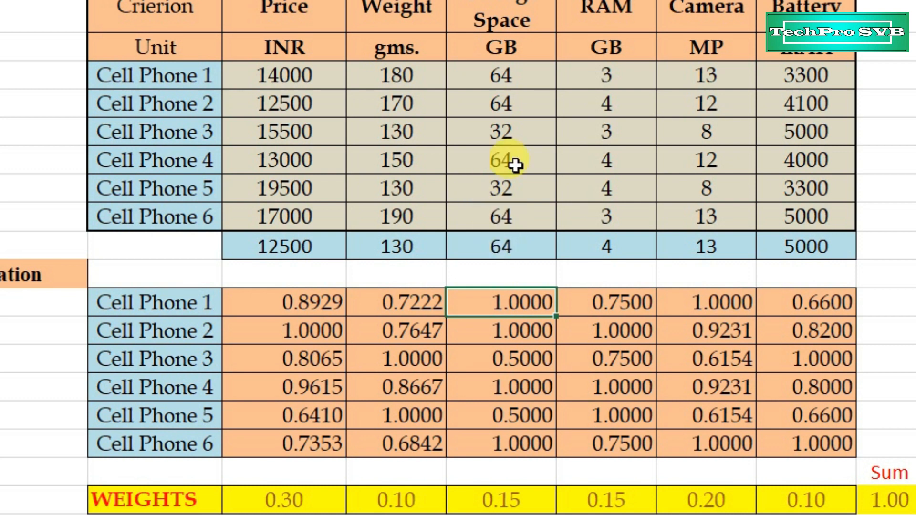
double_click(500, 308)
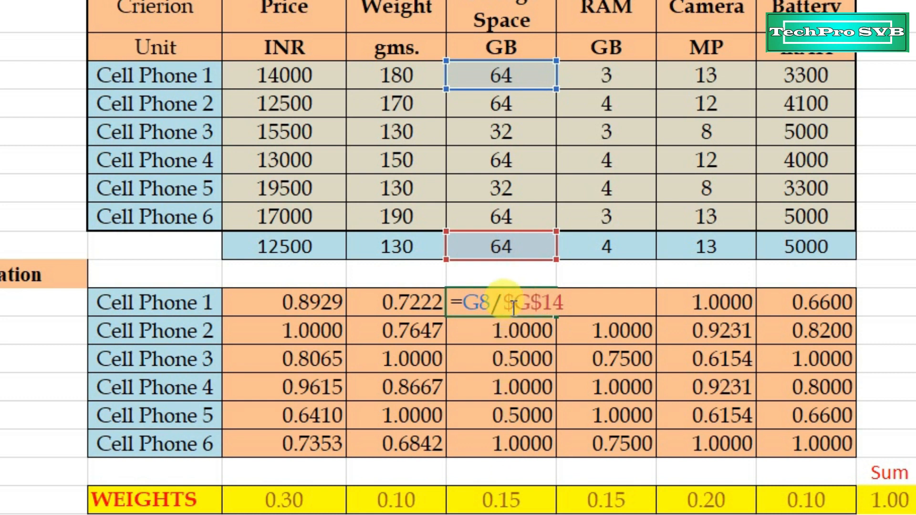
key("ctrl+Return")
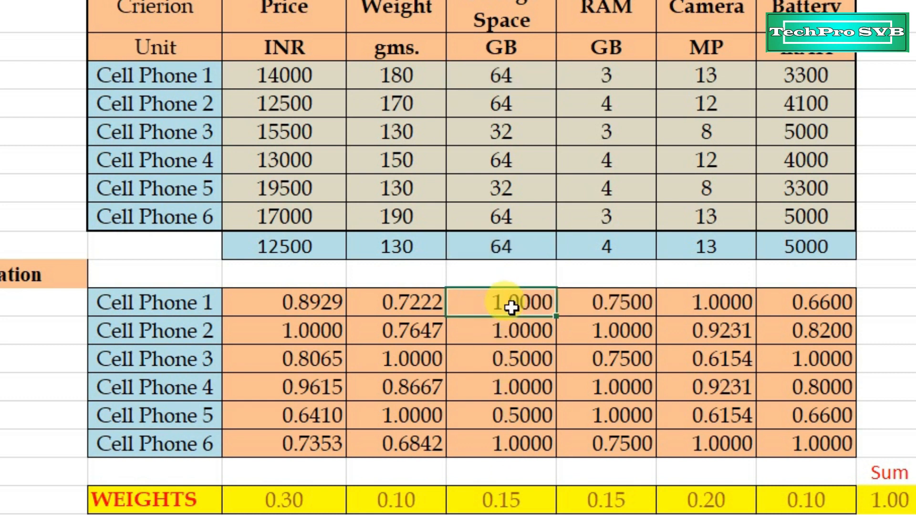
double_click(515, 332)
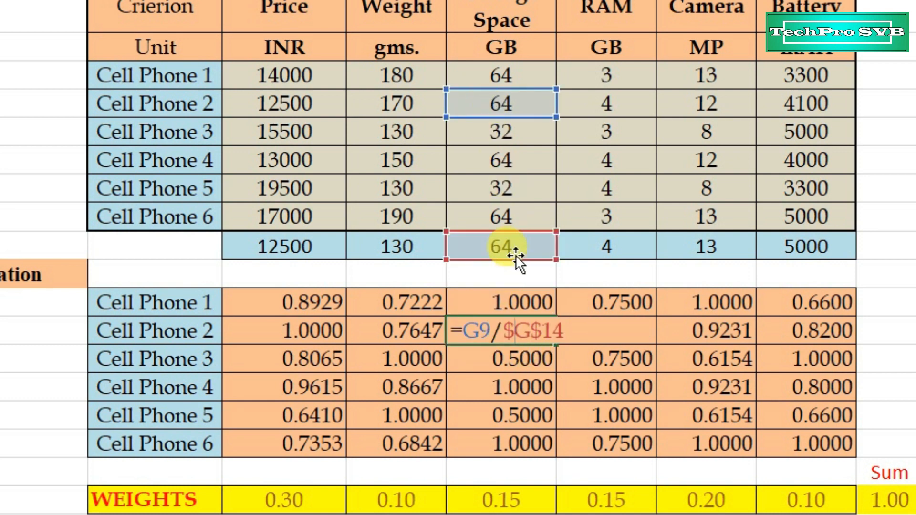
double_click(502, 414)
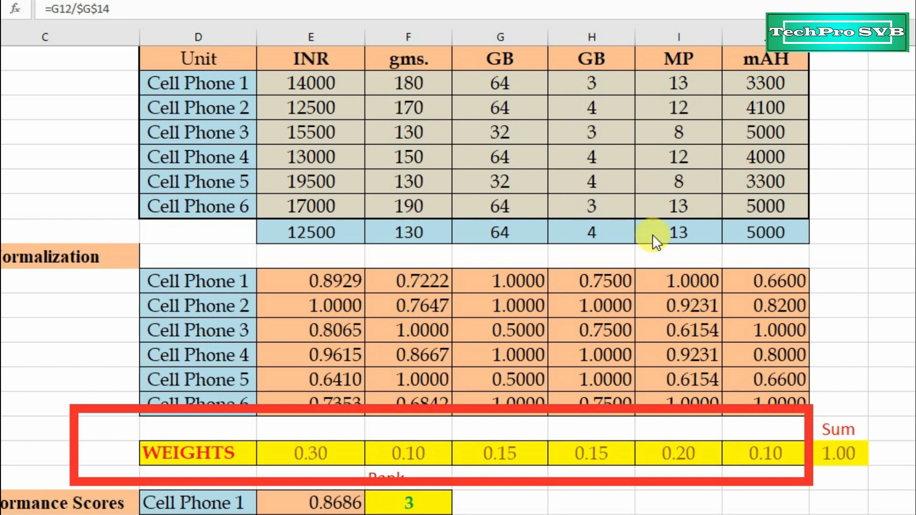
Step: Examine the Performance Scores of Cell Phones 1 and 2, including the weighted-sum formula behind Cell Phone 2's score
scroll(763, 279, "up", 1)
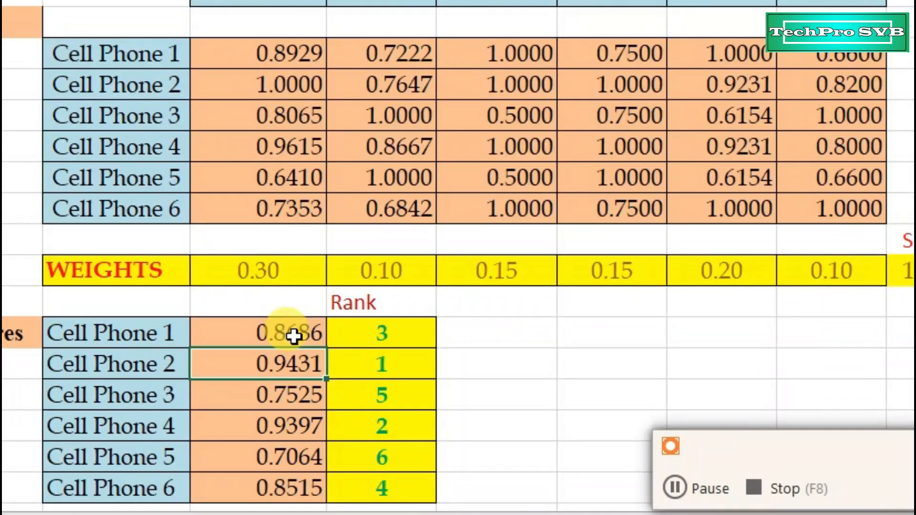
left_click(284, 336)
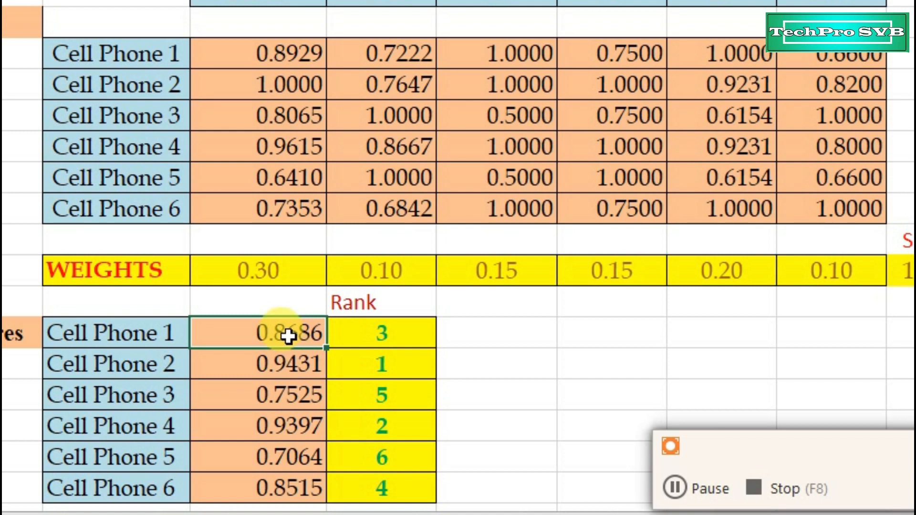
double_click(270, 366)
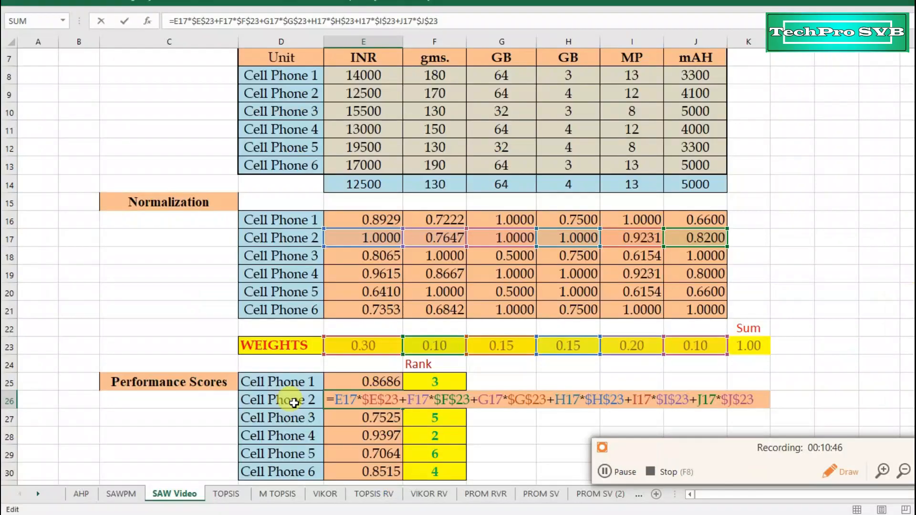
key("Return")
left_click_drag(225, 356, 511, 483)
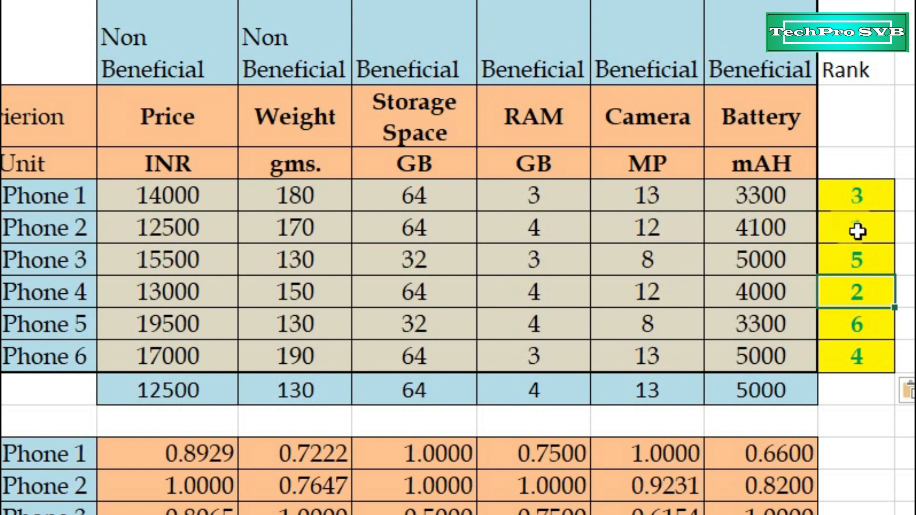
Step: Review the decision matrix values from Price to Battery for the two top-ranked phones, Cell Phone 2 and Cell Phone 4
left_click_drag(133, 229, 762, 231)
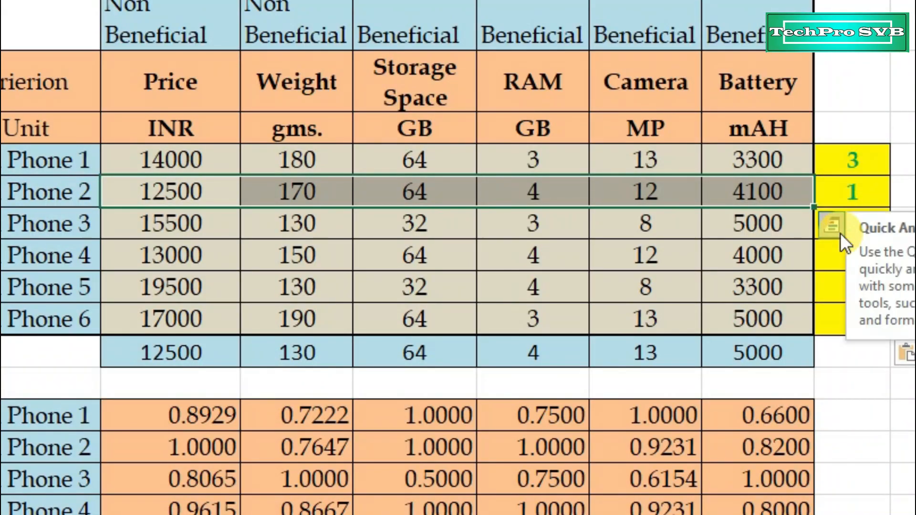
left_click_drag(171, 255, 758, 255)
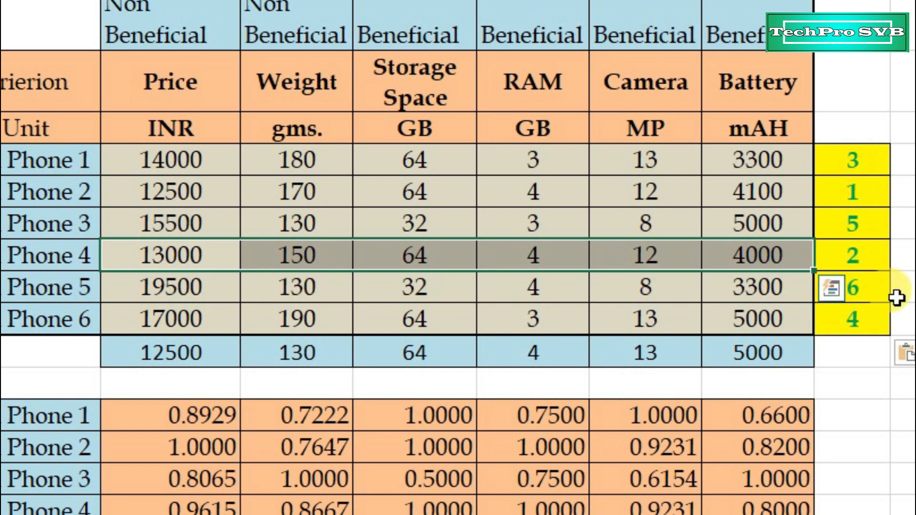
Step: Check Cell Phone 5's rank and go through its Price, Weight and Storage Space values in the decision matrix
left_click(876, 290)
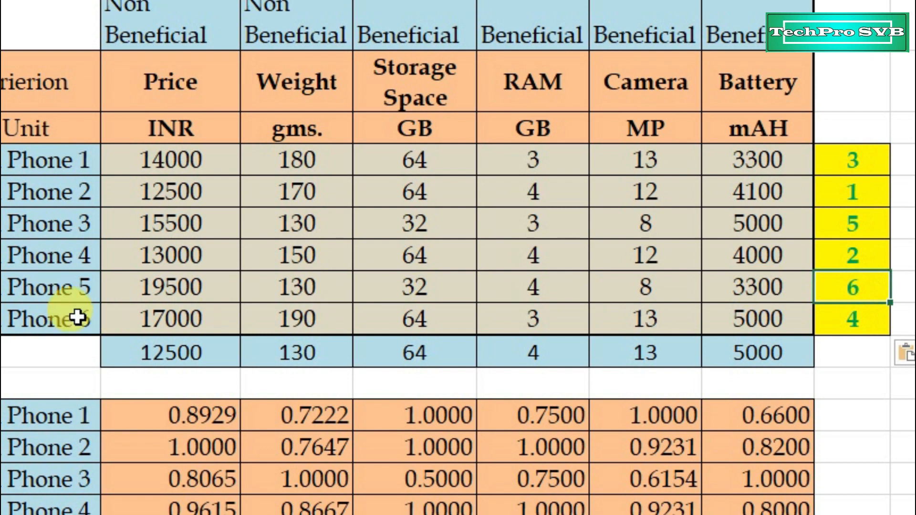
left_click(60, 294)
left_click(170, 296)
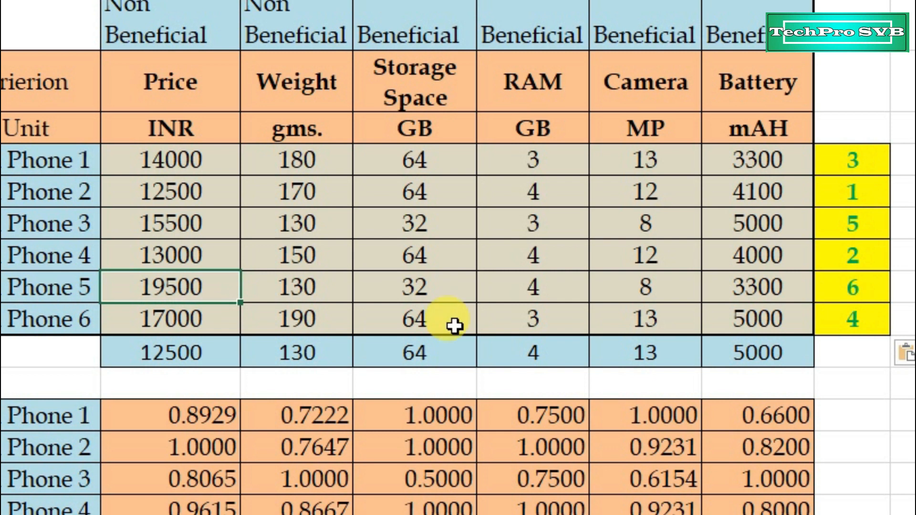
left_click(306, 289)
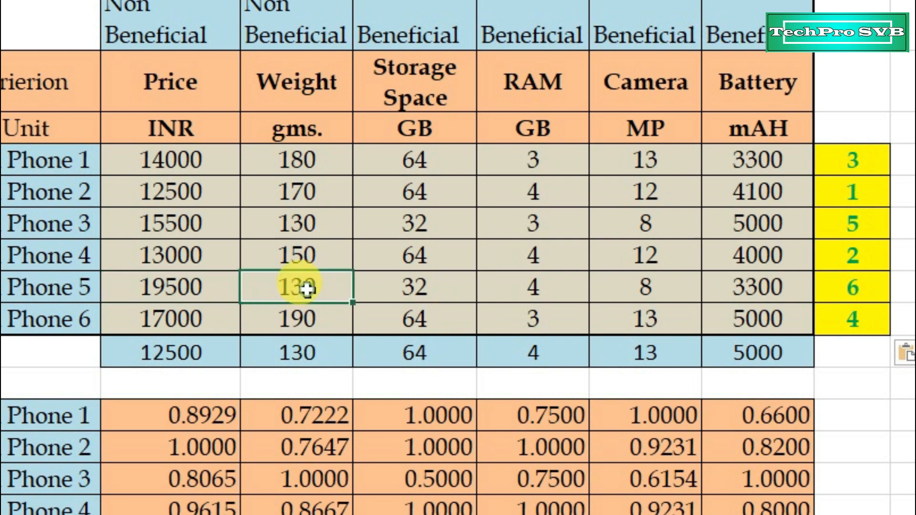
left_click(175, 289)
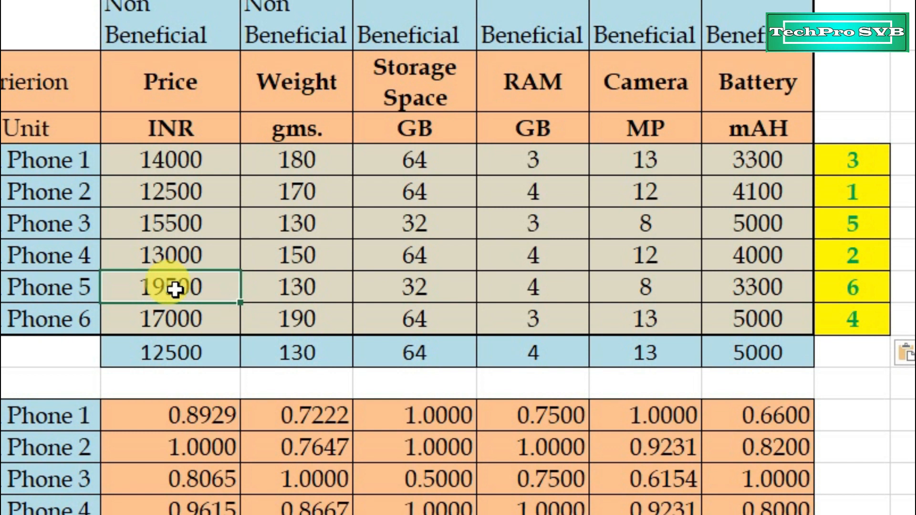
key("Right")
key("Right")
Step: Review Cell Phone 5's RAM, Camera and Battery values, comparing its Camera and Battery with those of Cell Phone 2
left_click(521, 288)
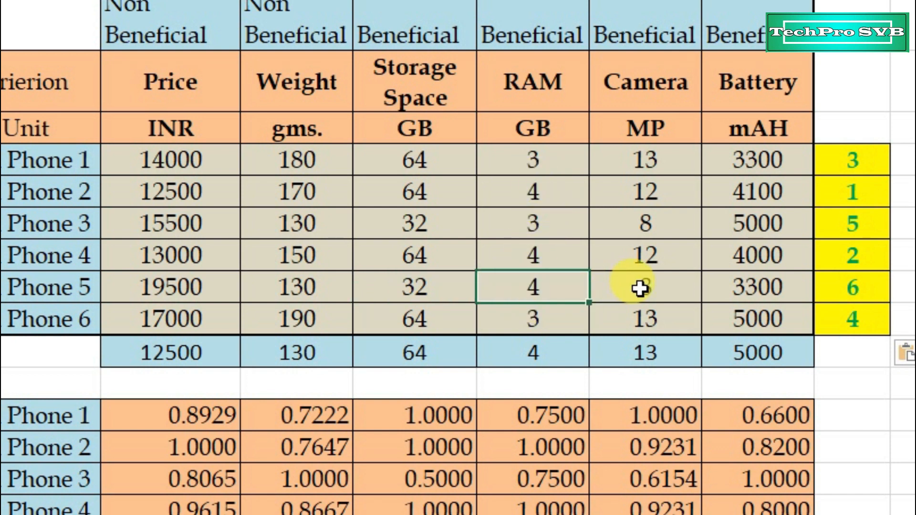
left_click(641, 195)
left_click(652, 288)
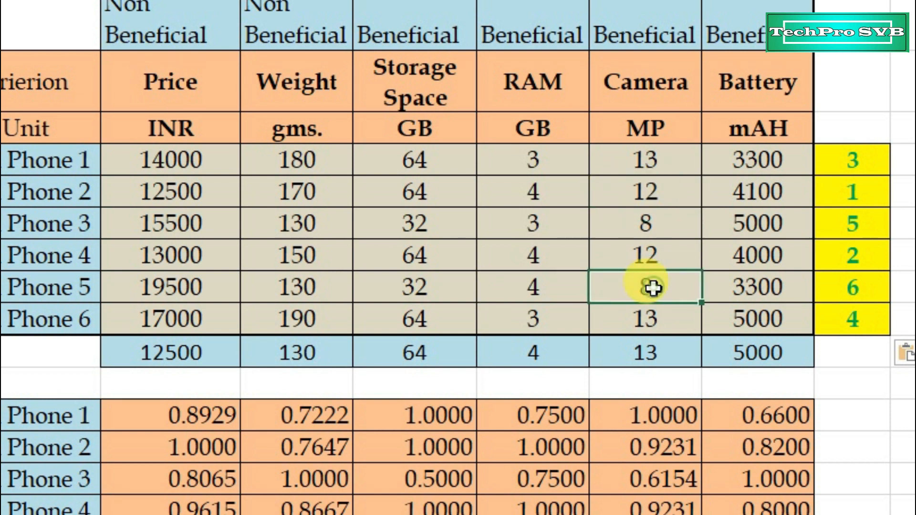
left_click(757, 191)
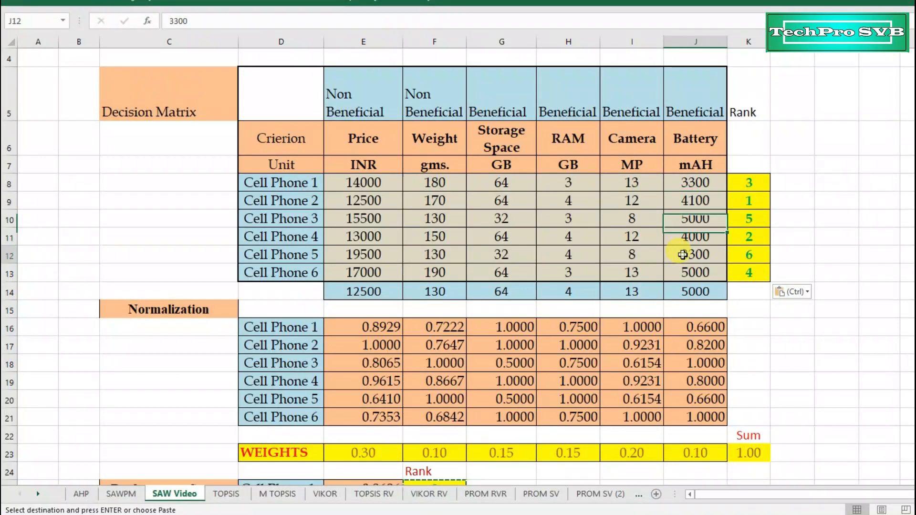
left_click(735, 287)
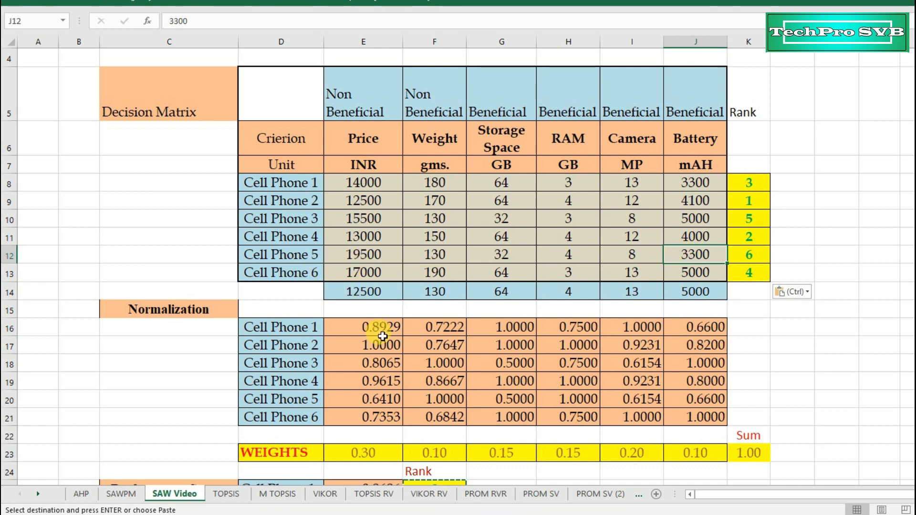
scroll(383, 336, "down", 1)
scroll(382, 336, "up", 1)
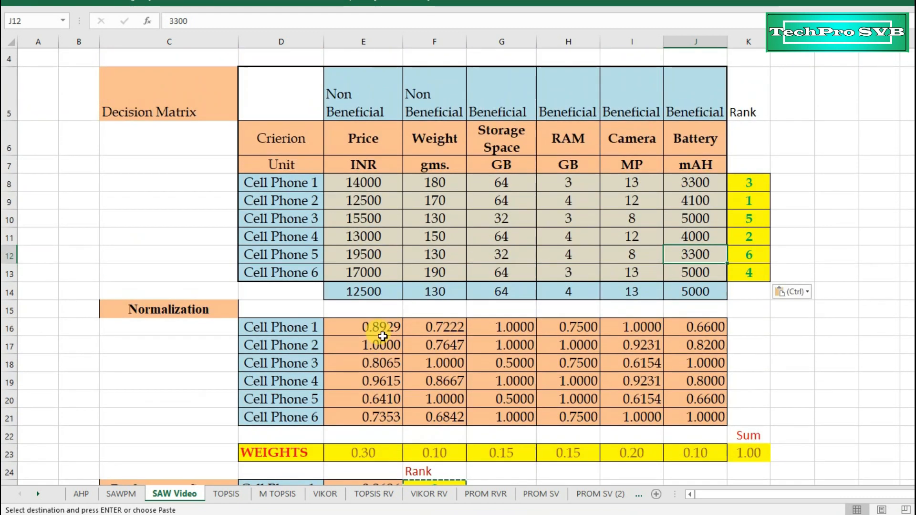